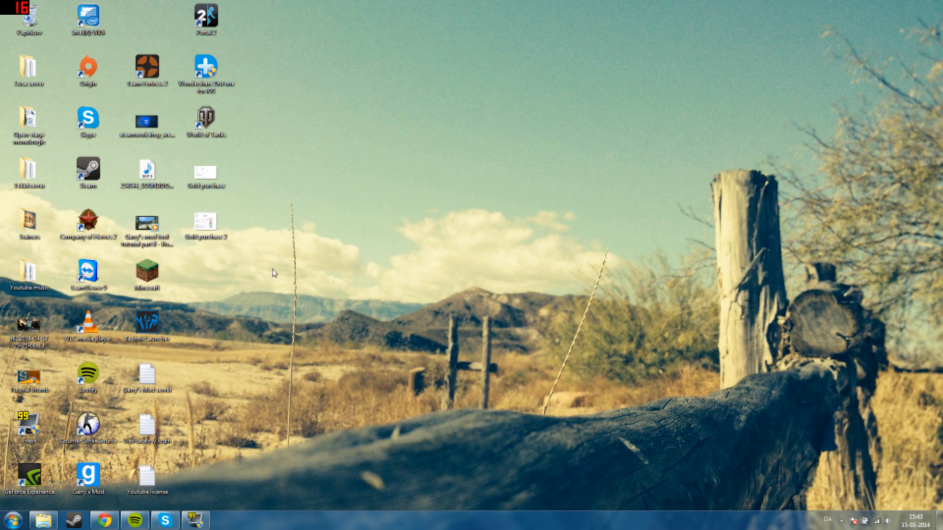
Return to the RP_Bangclaw page on garrysmod.org and open the downloaded rp_bangclaw.zip
left_click(104, 521)
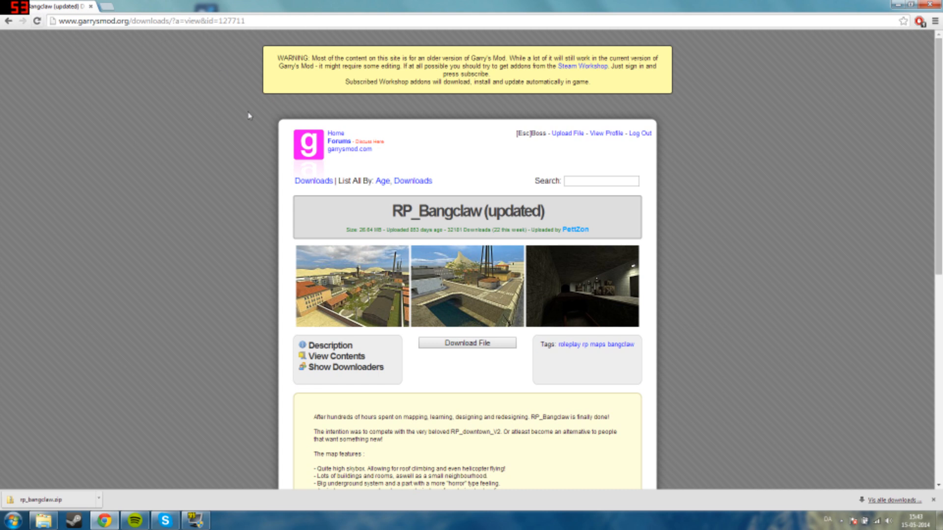
left_click_drag(128, 21, 59, 20)
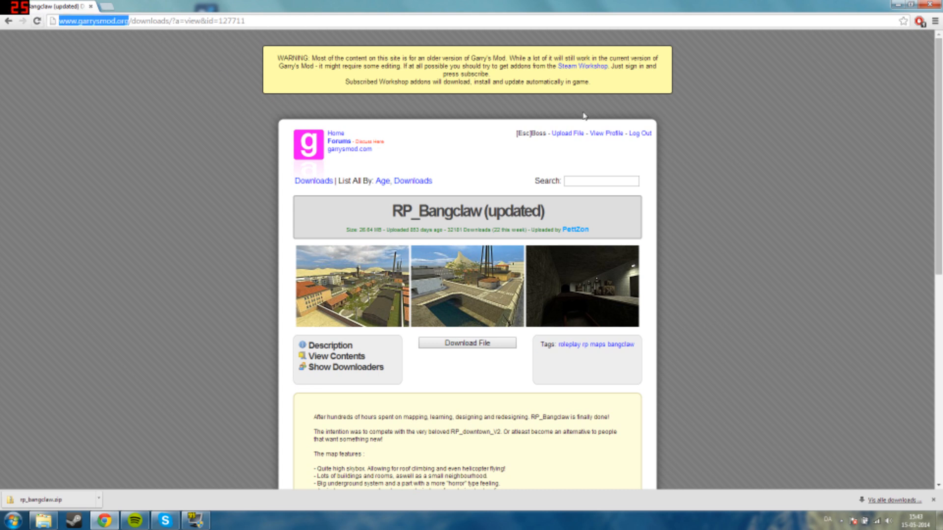
left_click(775, 200)
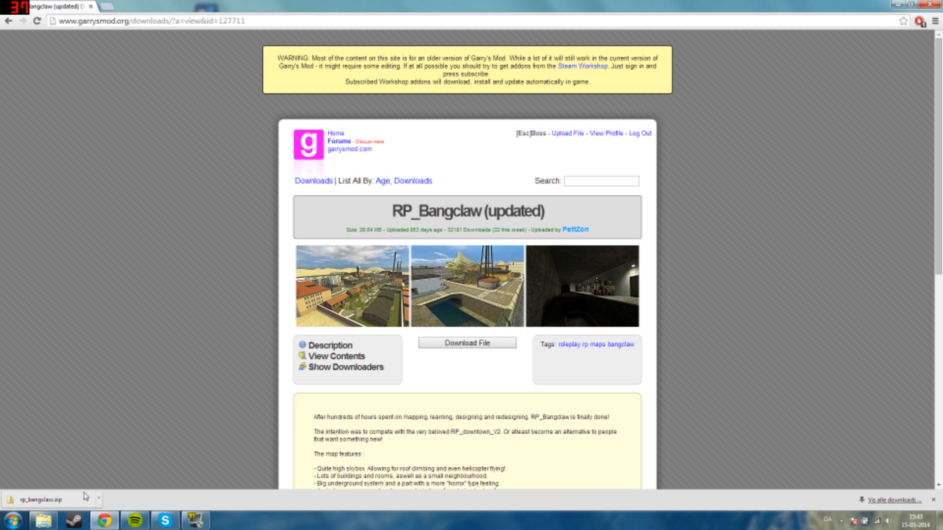
left_click(66, 500)
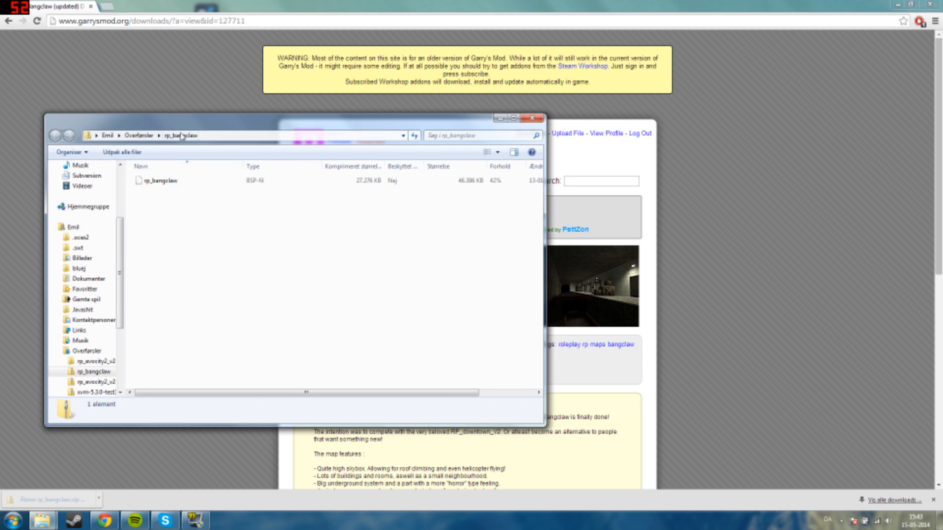
Extract all files from rp_bangclaw.zip into the suggested rp_bangclaw folder and close the archive
left_click(129, 157)
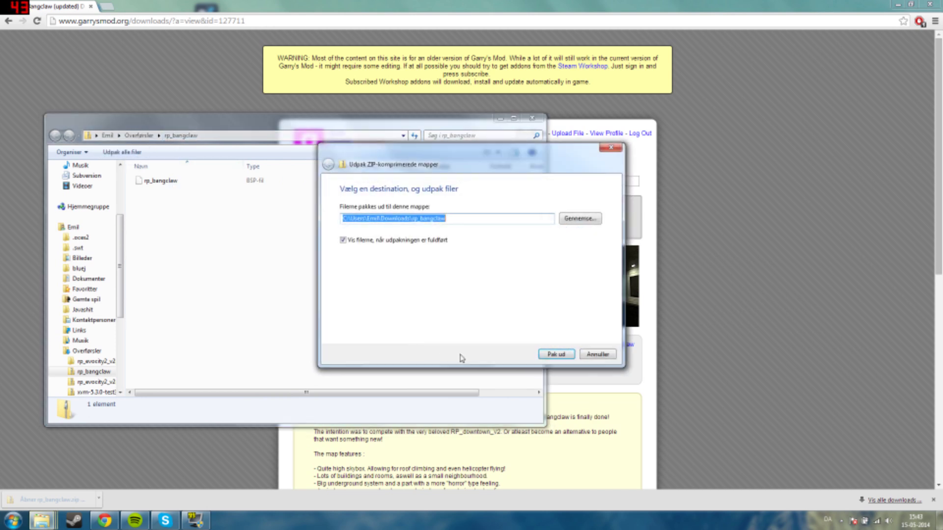
left_click(564, 355)
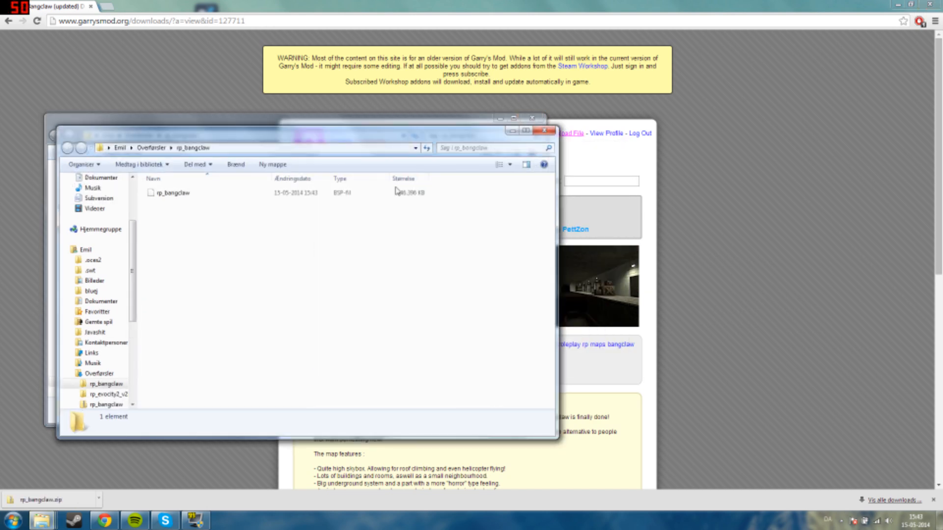
left_click(532, 118)
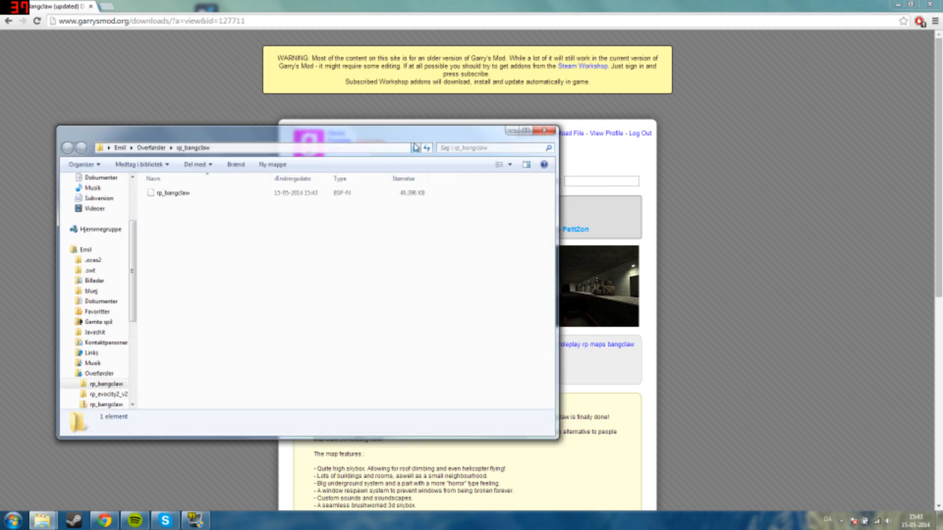
left_click_drag(413, 121, 458, 122)
Select the extracted rp_bangclaw map file and open Computer from the Start menu
left_click(368, 181)
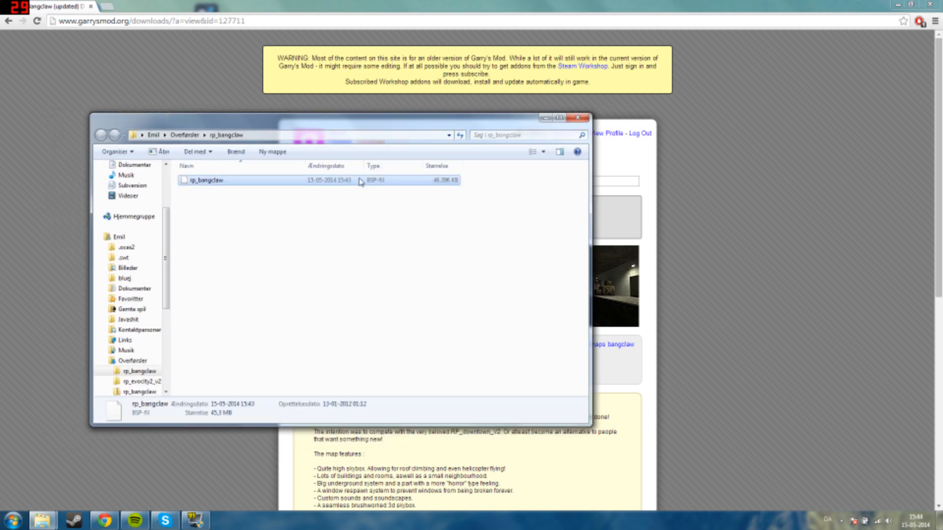
left_click(381, 212)
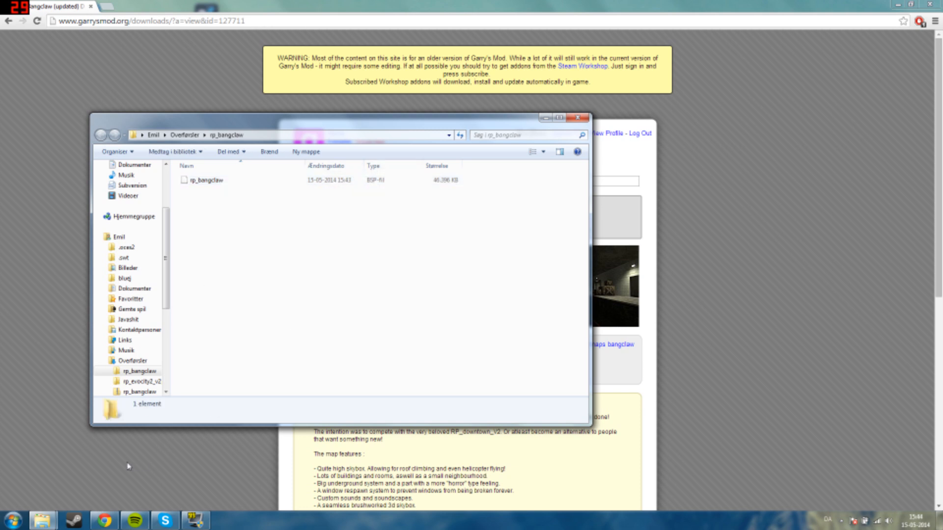
left_click(285, 180)
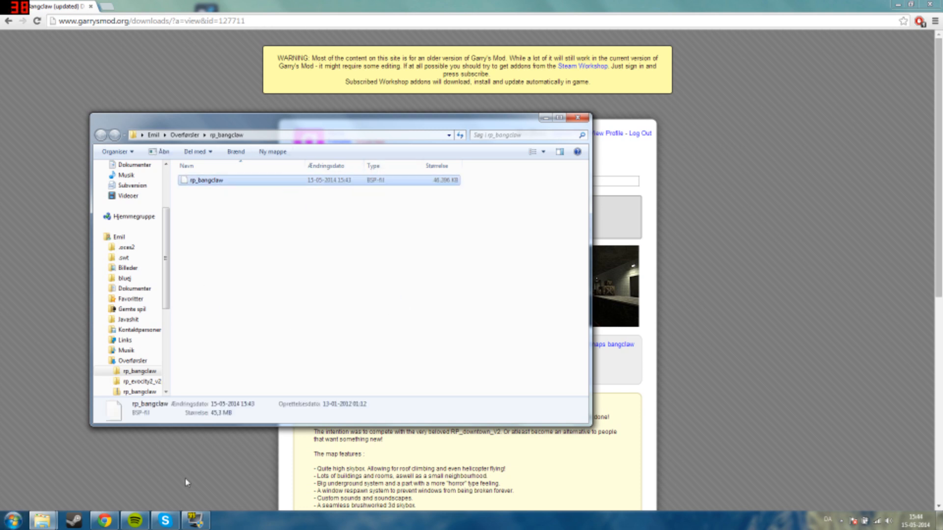
key("super")
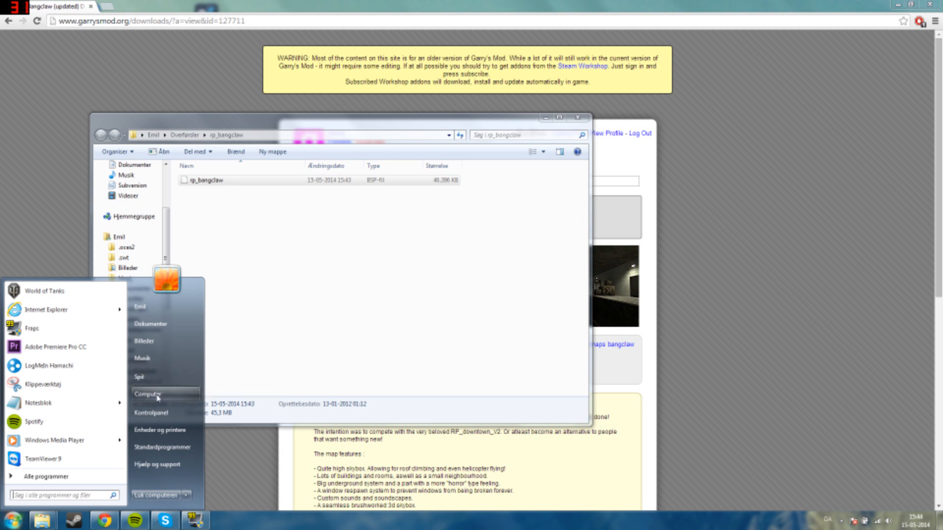
left_click(157, 398)
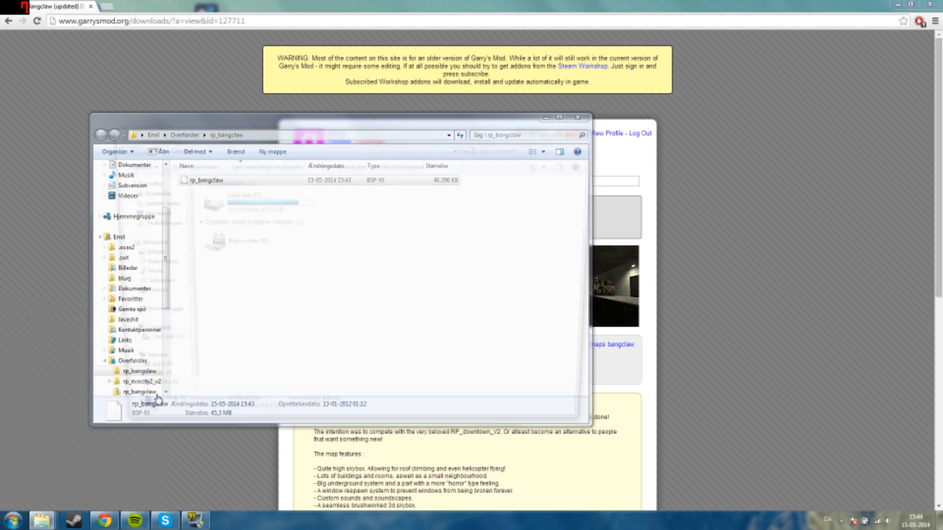
Browse drive C > Programmer (x86) > Steam > SteamApps > common
double_click(252, 212)
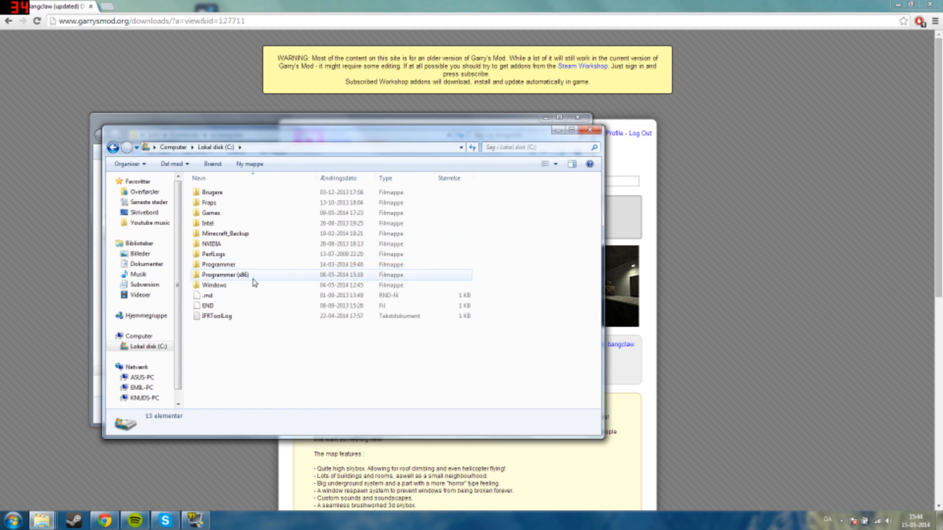
double_click(224, 275)
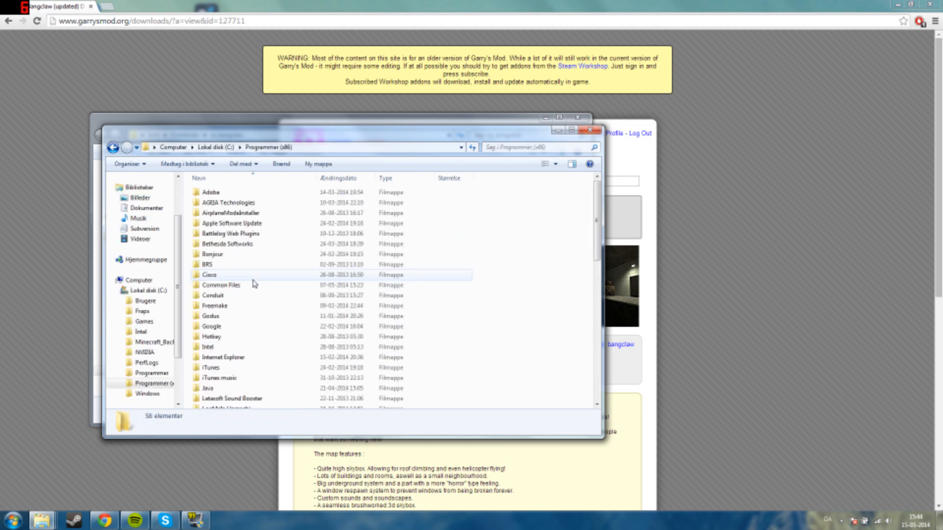
scroll(243, 294, "down", 5)
scroll(236, 353, "down", 5)
scroll(236, 392, "down", 2)
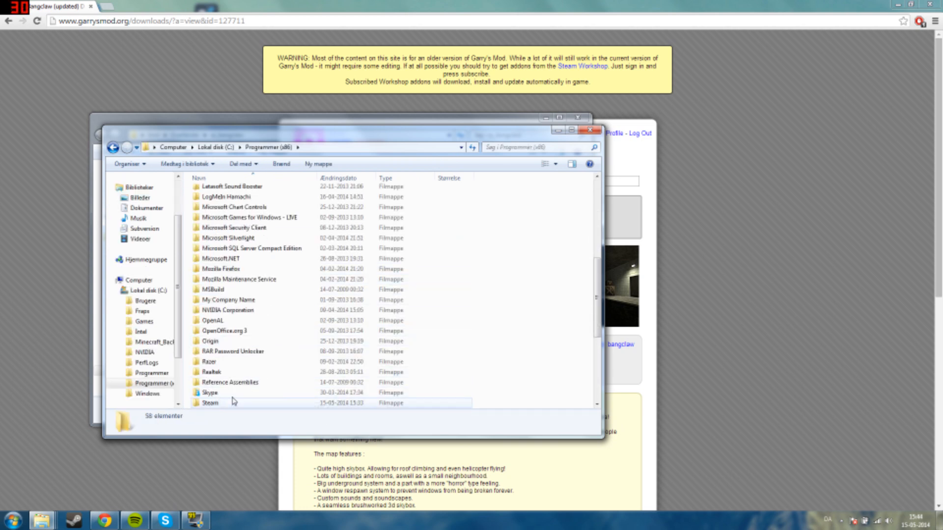
double_click(233, 397)
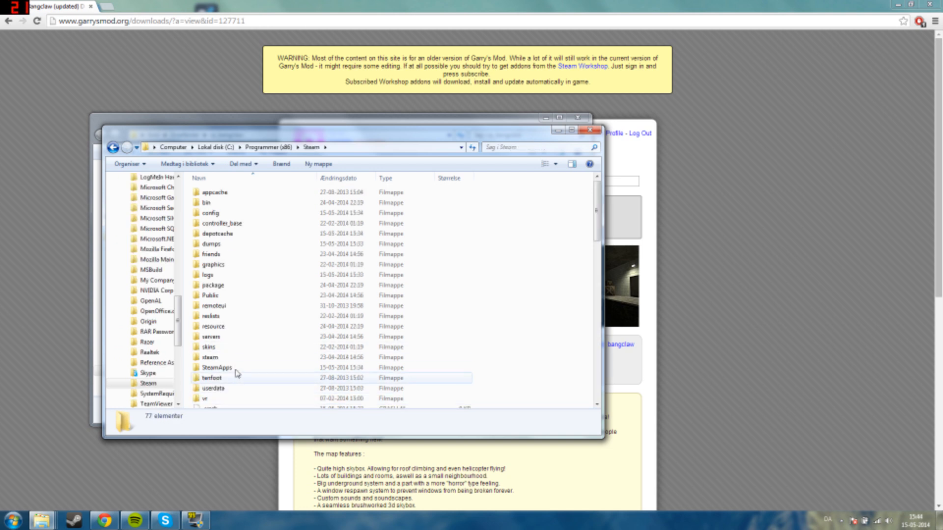
double_click(216, 367)
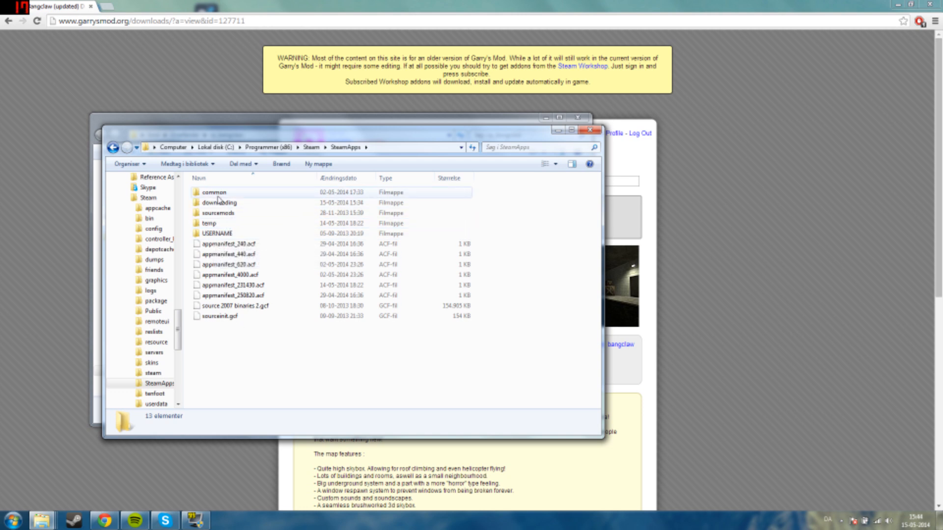
double_click(214, 192)
Open GarrysMod > garrysmod > maps and drag rp_bangclaw into the maps folder
double_click(219, 243)
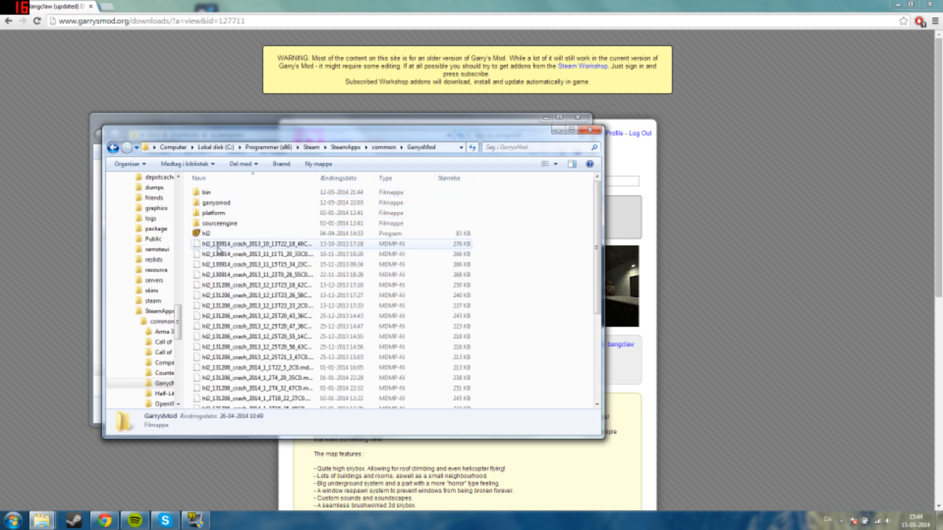
double_click(219, 202)
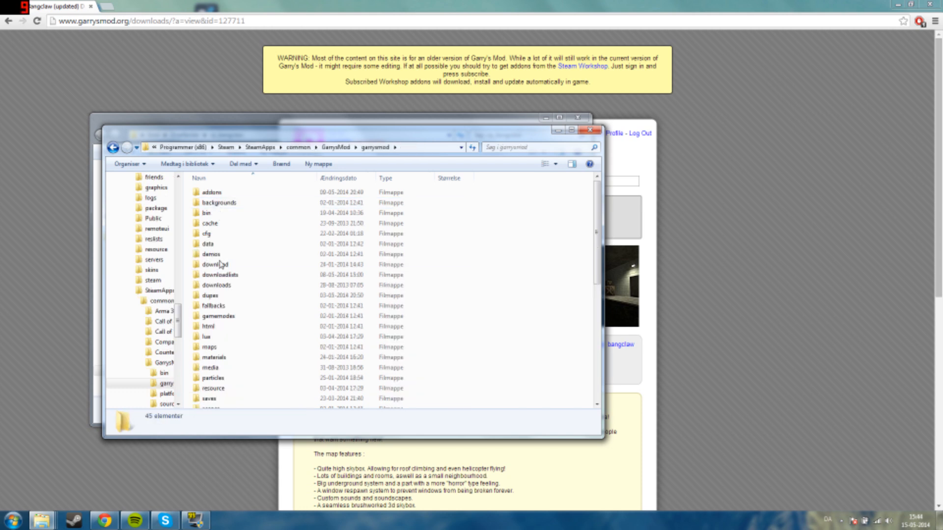
double_click(209, 346)
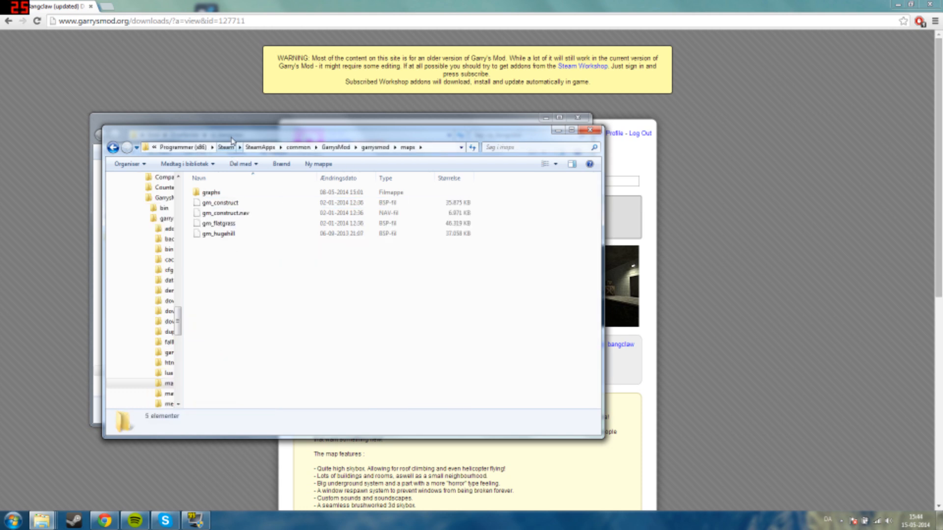
left_click_drag(232, 139, 437, 152)
mouse_move(205, 179)
left_mouse_down()
mouse_move(422, 388)
mouse_move(460, 321)
left_mouse_up()
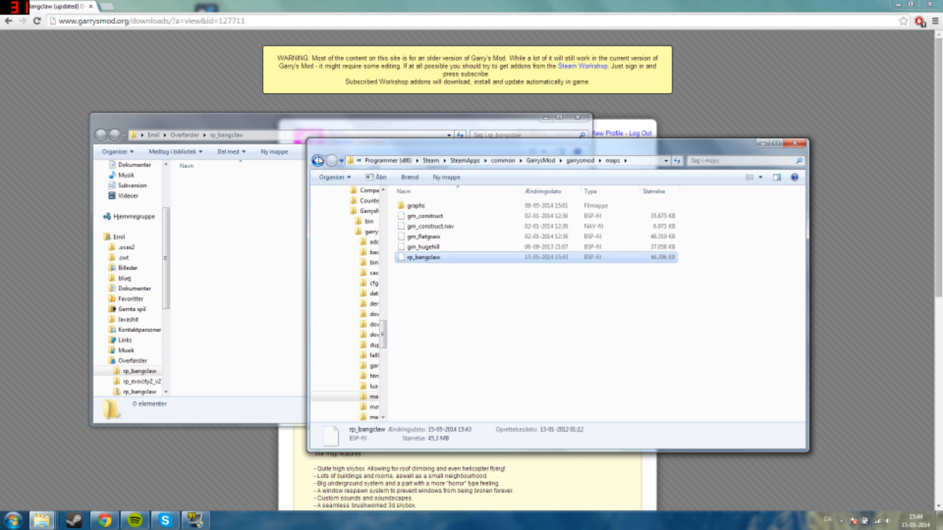
Navigate back from SteamApps through common > GarrysMod > garrysmod to maps to verify rp_bangclaw is there
left_click(318, 160)
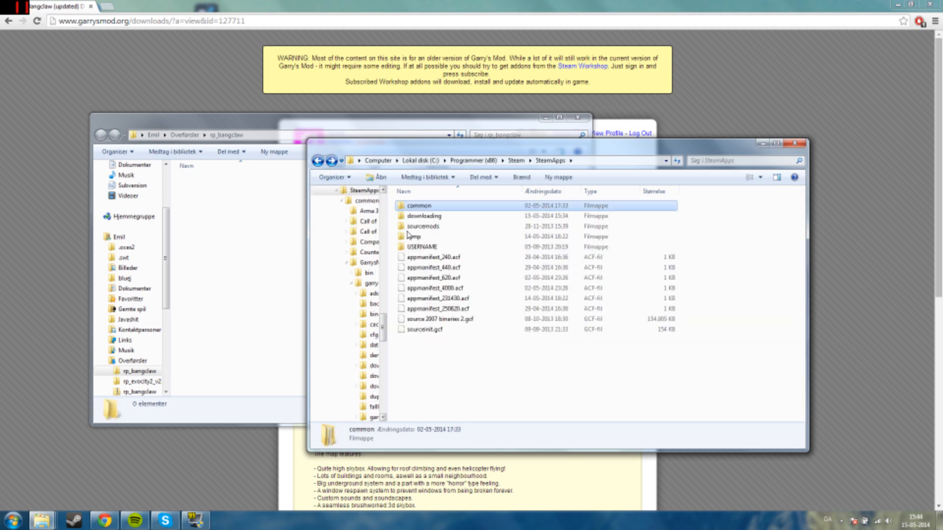
double_click(417, 205)
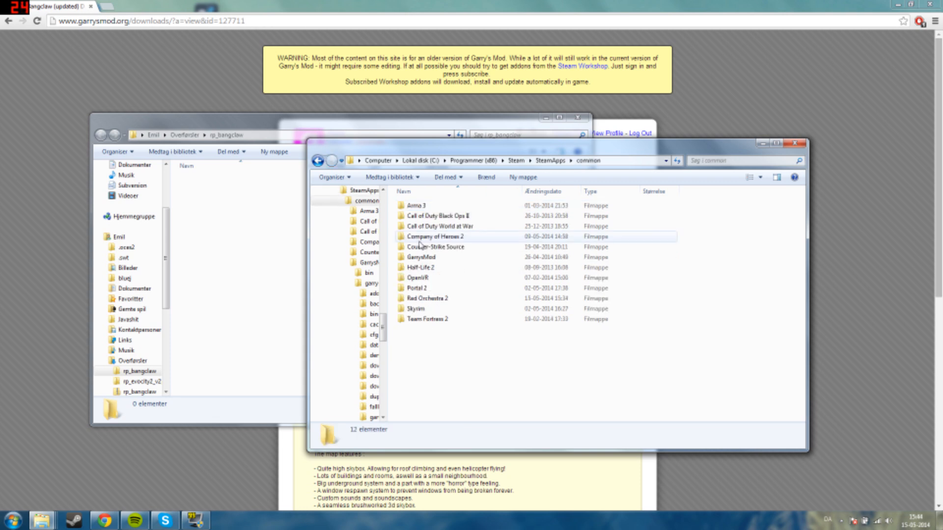
double_click(424, 255)
double_click(422, 216)
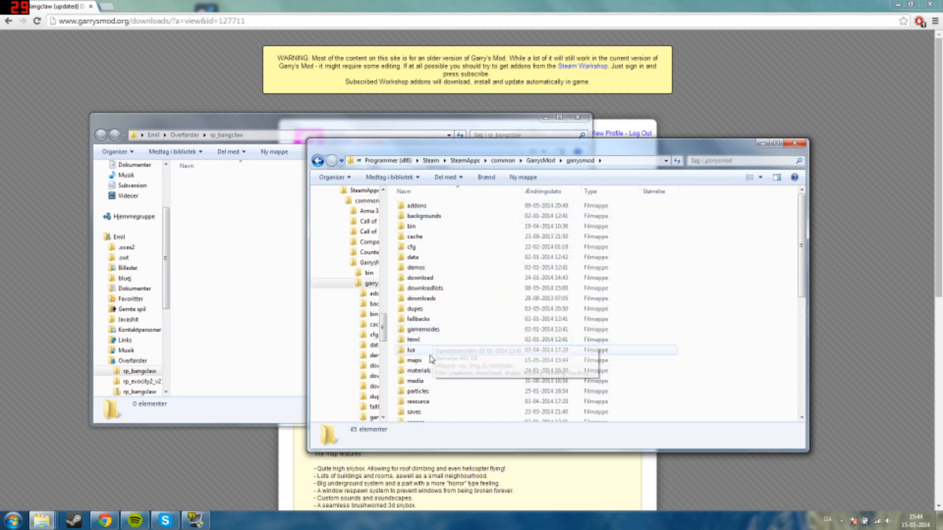
double_click(413, 360)
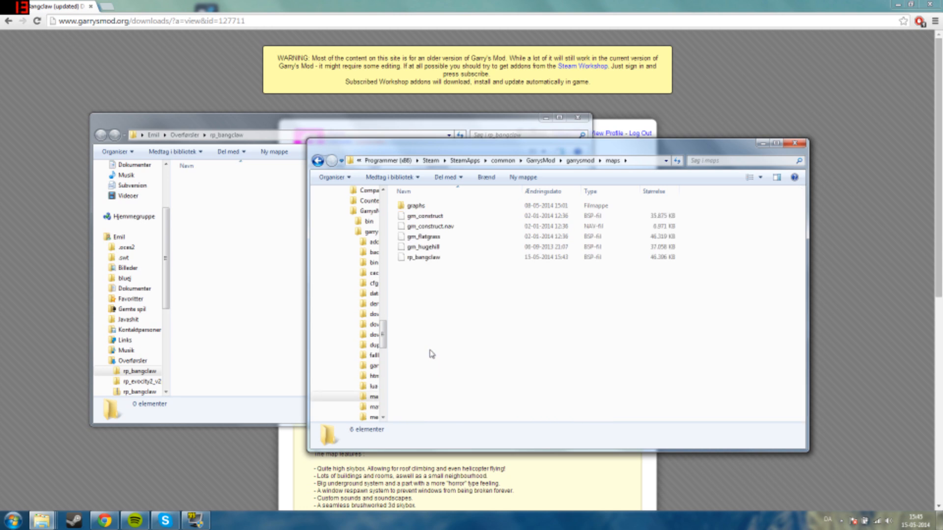